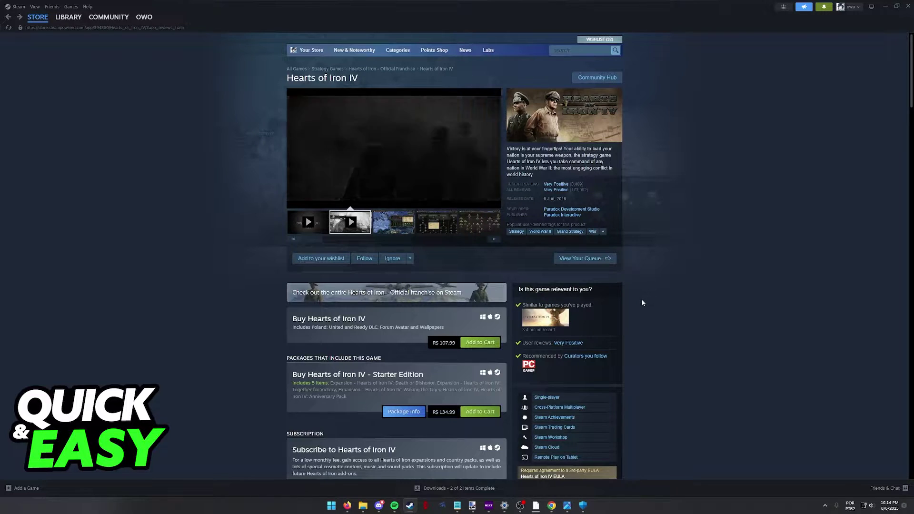
- Switch from Steam to the browser's Microsoft Visual C++ Redistributable latest supported downloads page
click(551, 504)
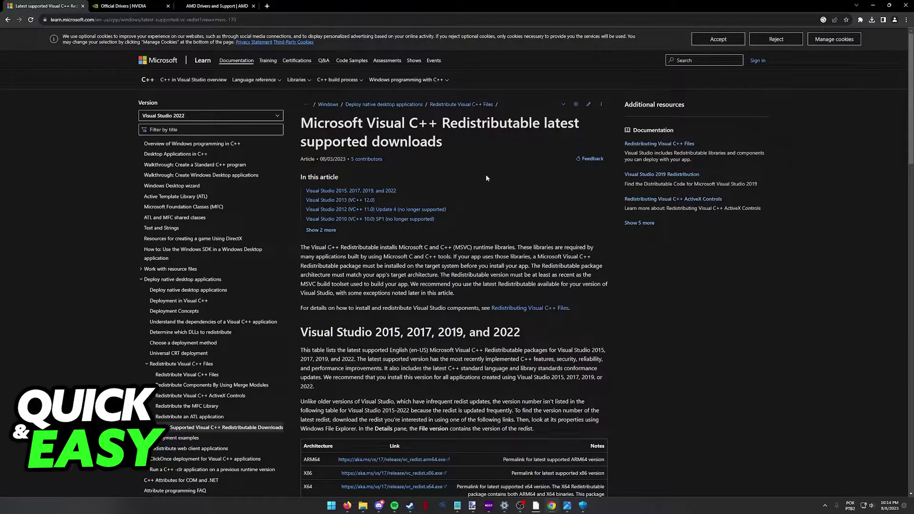
drag(301, 122, 465, 139)
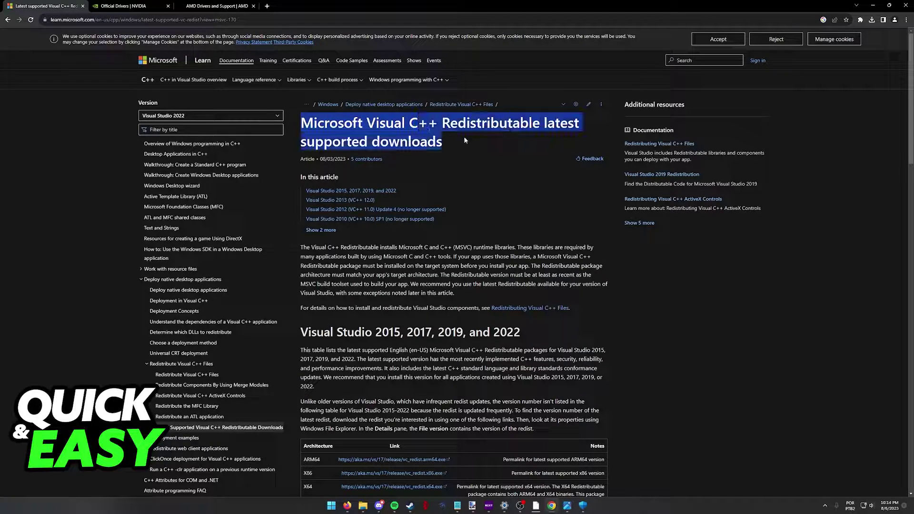
click(382, 170)
scroll(422, 171, down, 3)
scroll(369, 183, up, 3)
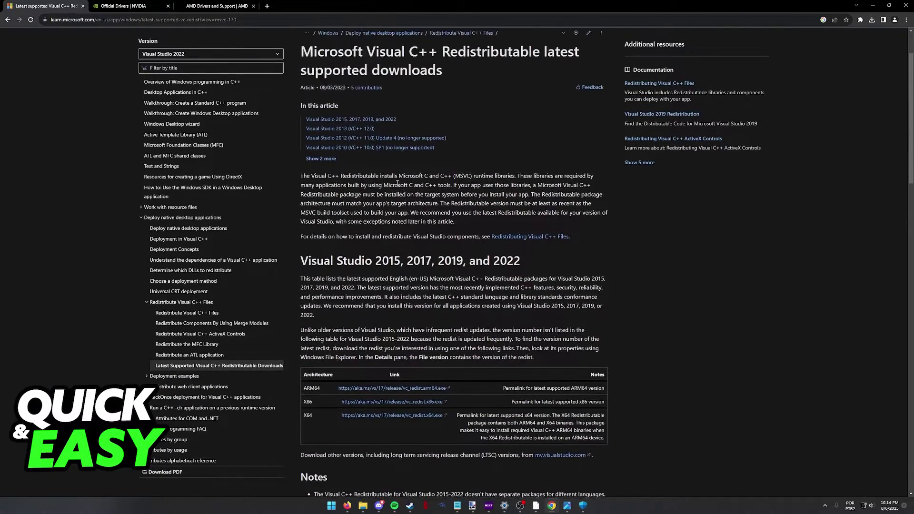
scroll(361, 111, down, 4)
scroll(363, 143, down, 2)
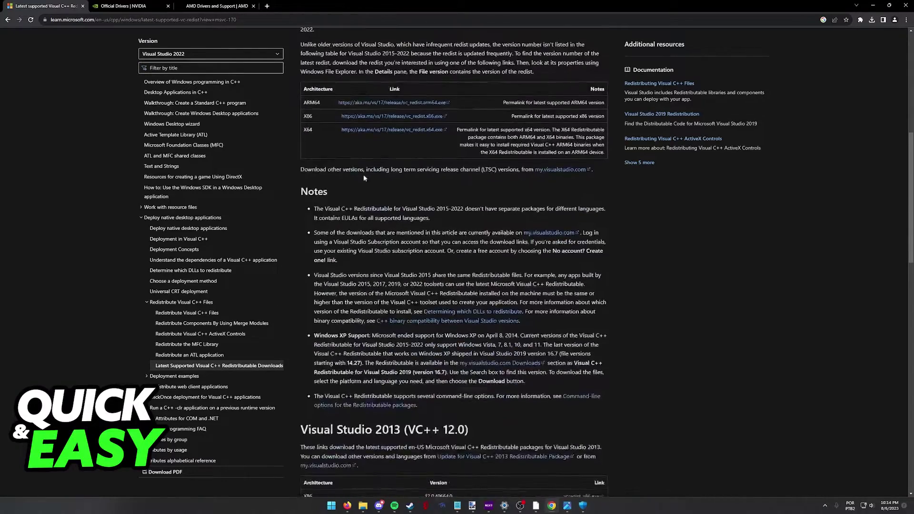
scroll(364, 174, up, 2)
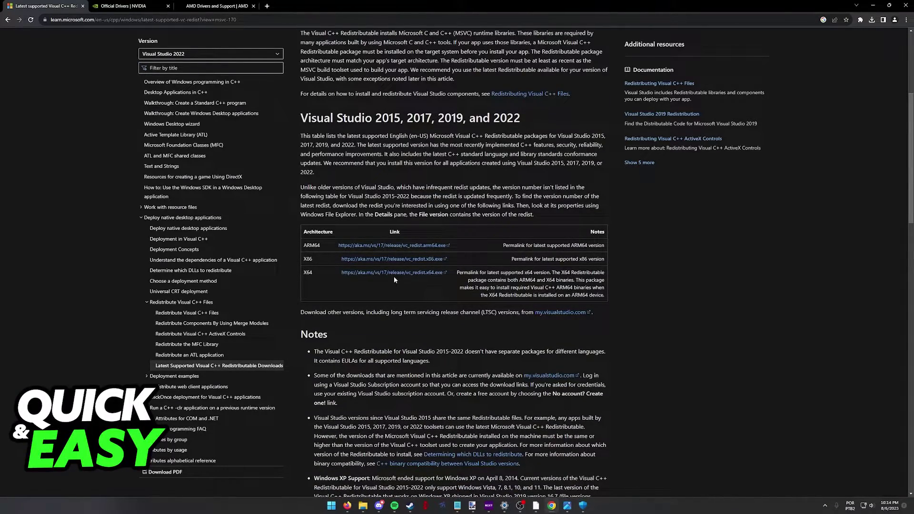
scroll(393, 279, down, 2)
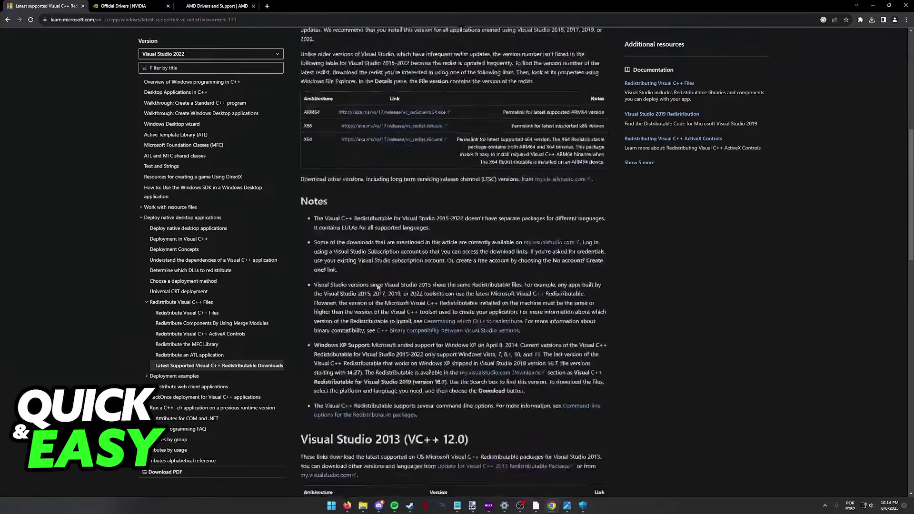
scroll(412, 255, up, 4)
scroll(319, 226, down, 12)
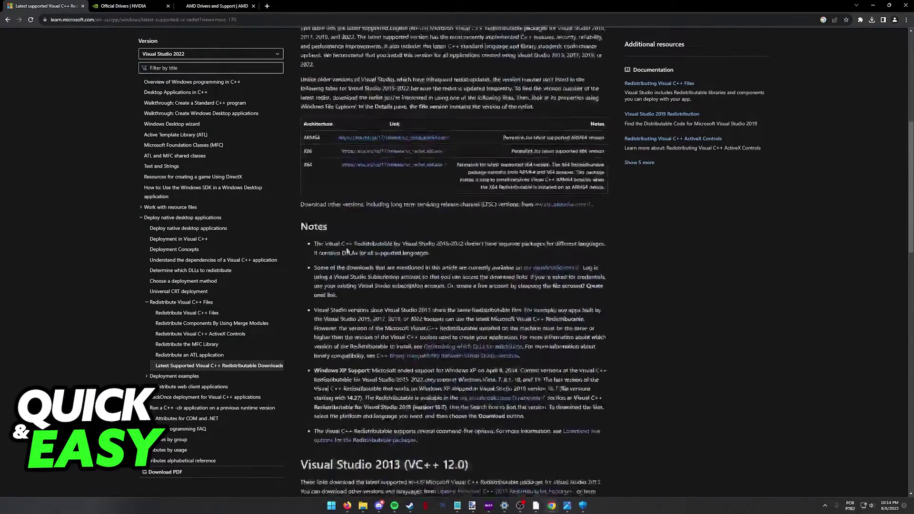
scroll(384, 270, down, 10)
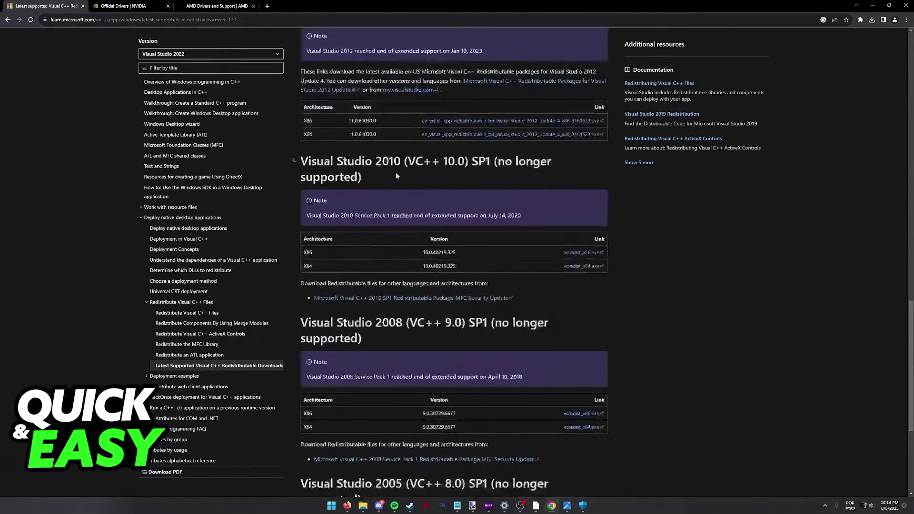
scroll(428, 285, up, 14)
scroll(440, 296, up, 15)
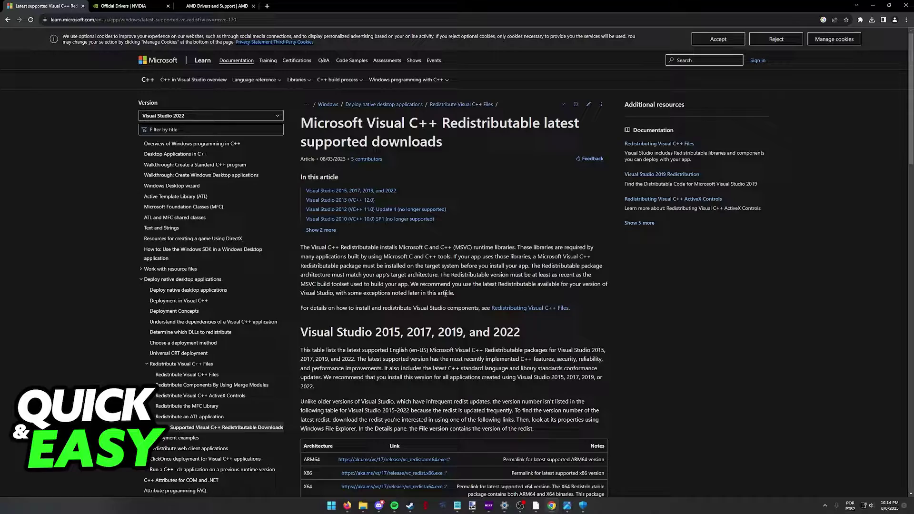
scroll(346, 174, down, 2)
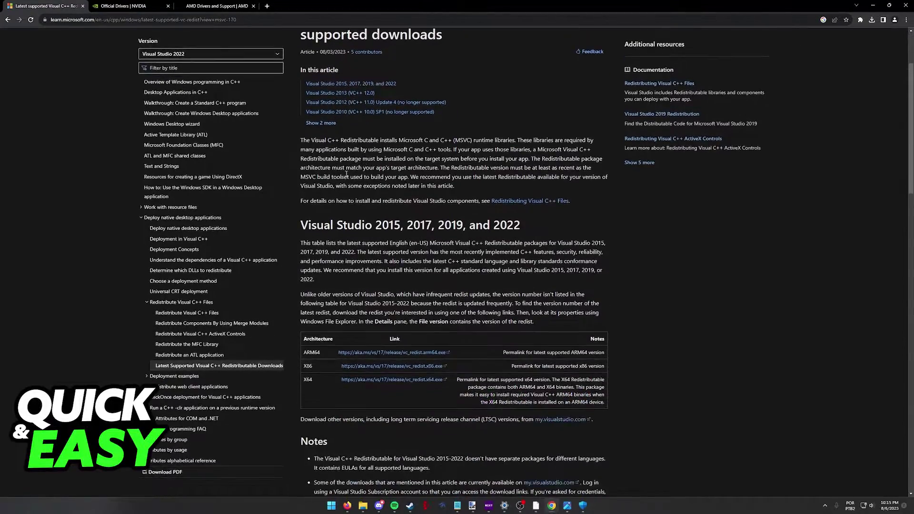
scroll(346, 175, down, 8)
scroll(396, 302, up, 3)
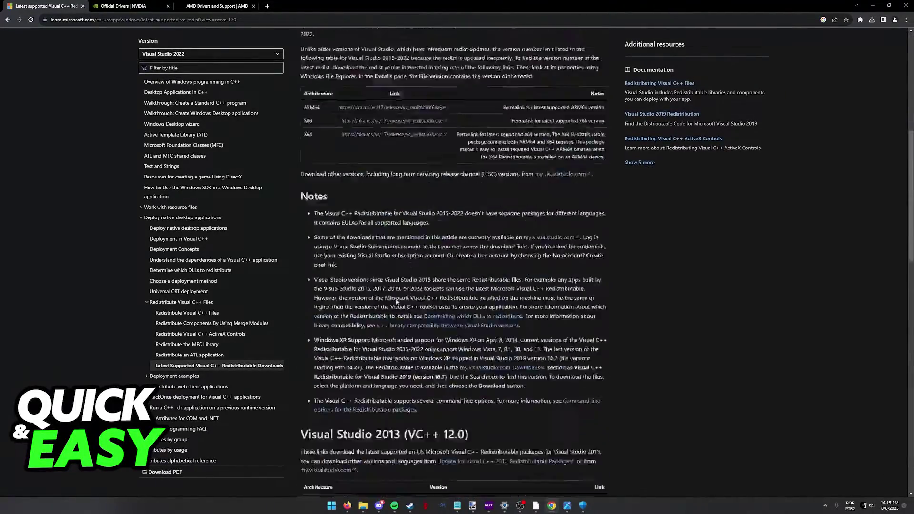
scroll(397, 301, up, 7)
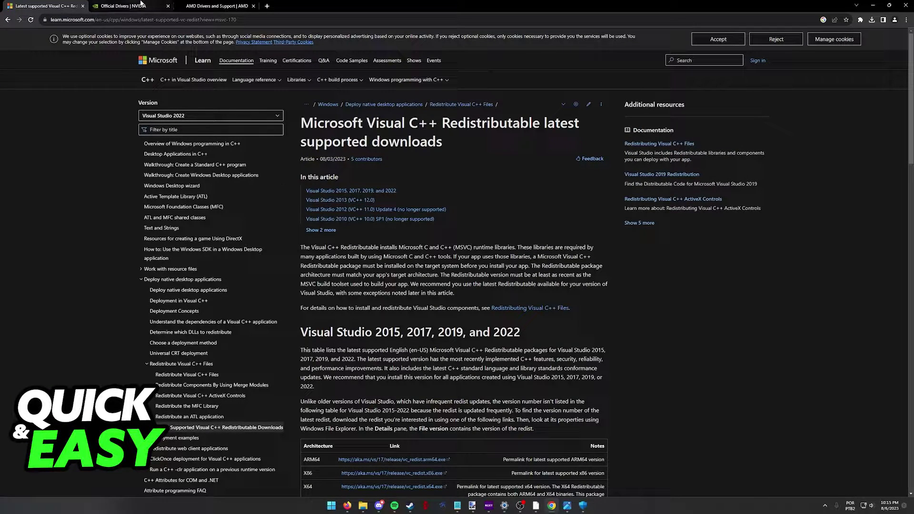
- Compare the NVIDIA and AMD driver pages, then choose GeForce RTX 4080 in NVIDIA's Product dropdown
click(141, 4)
click(210, 4)
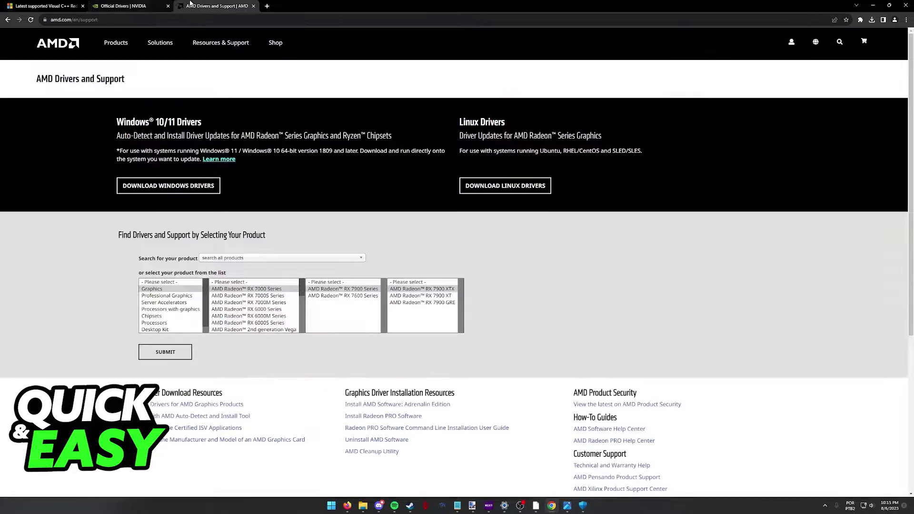
click(138, 5)
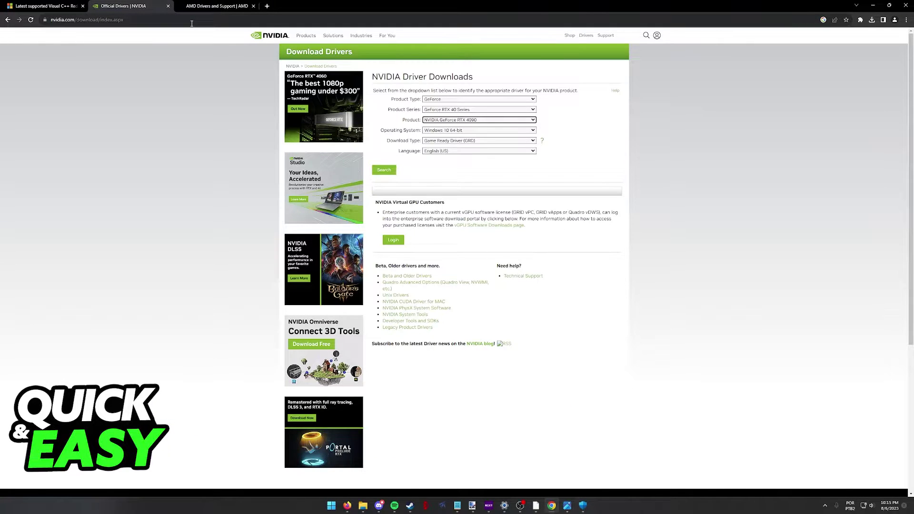
click(183, 5)
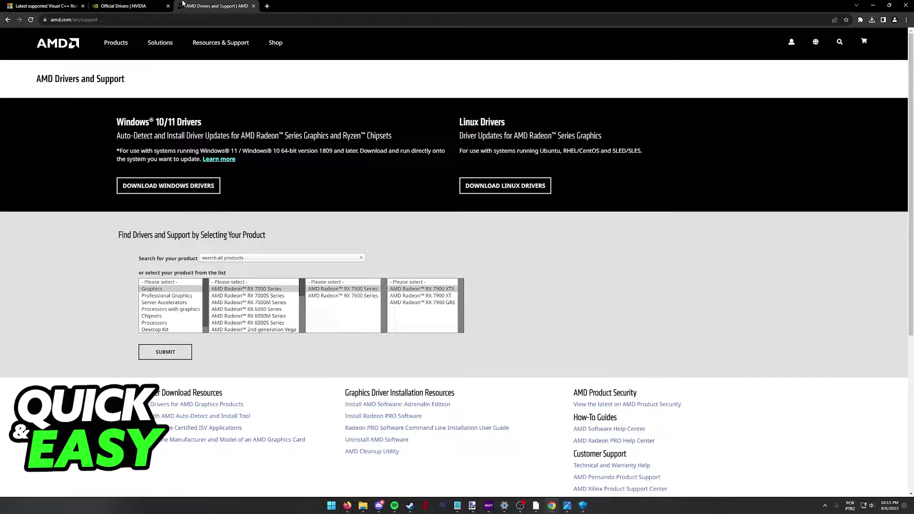
click(138, 5)
click(478, 120)
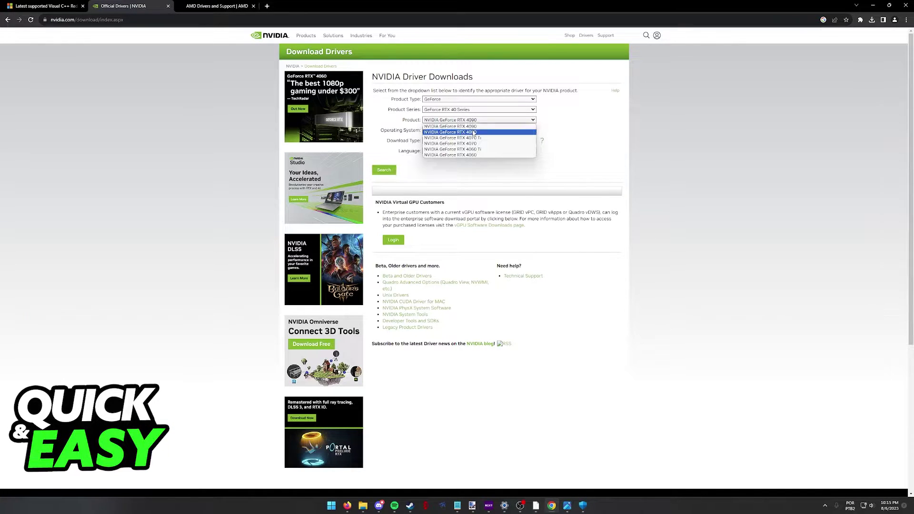
click(474, 133)
- Select Radeon RX 7900 XT in AMD's product list, then go back to NVIDIA's page
click(236, 4)
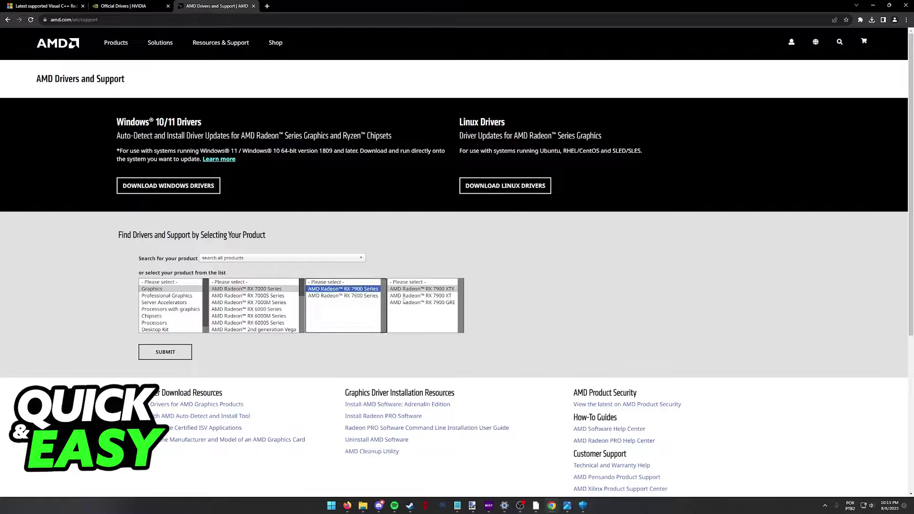
click(426, 295)
click(230, 253)
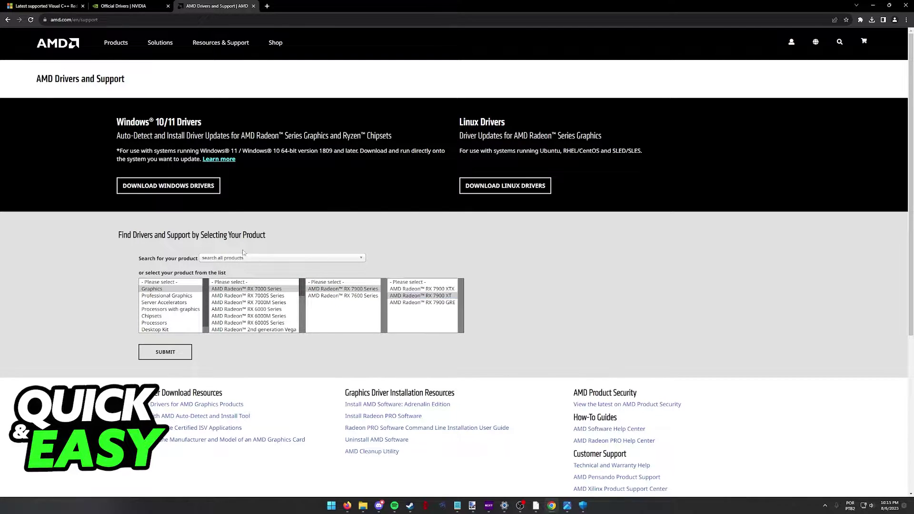
click(152, 4)
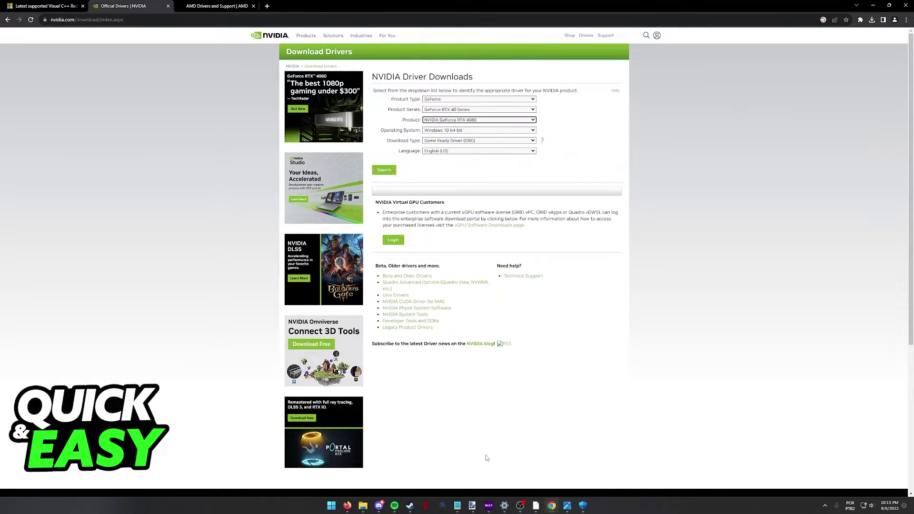
- Open GrandChase's page in the Steam library and bring up its right-click menu
click(410, 506)
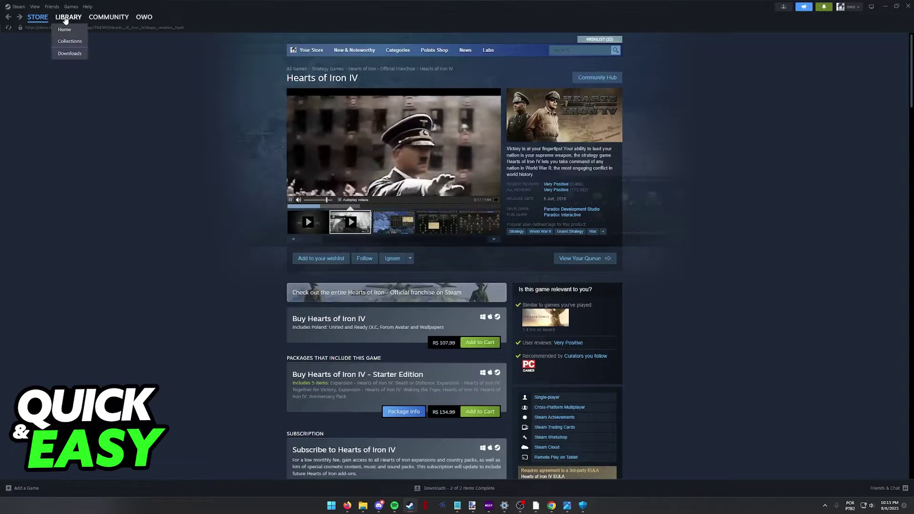
click(67, 18)
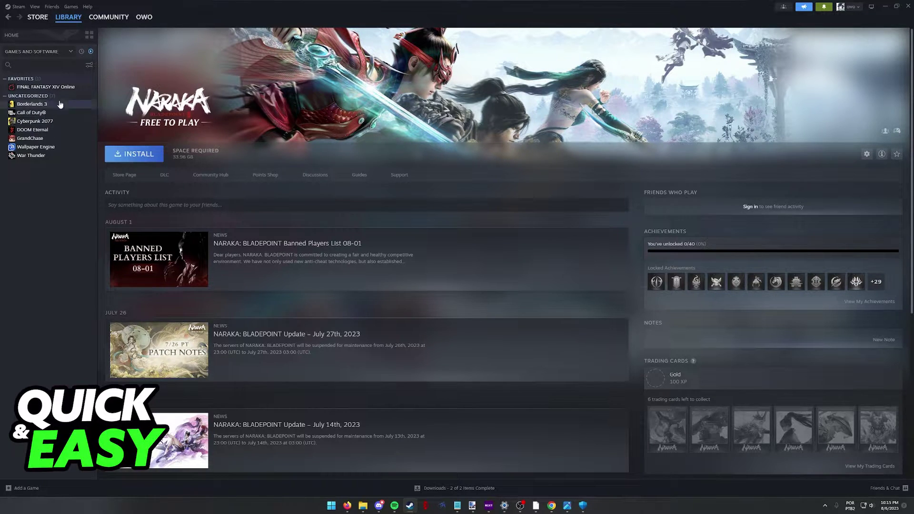
click(52, 143)
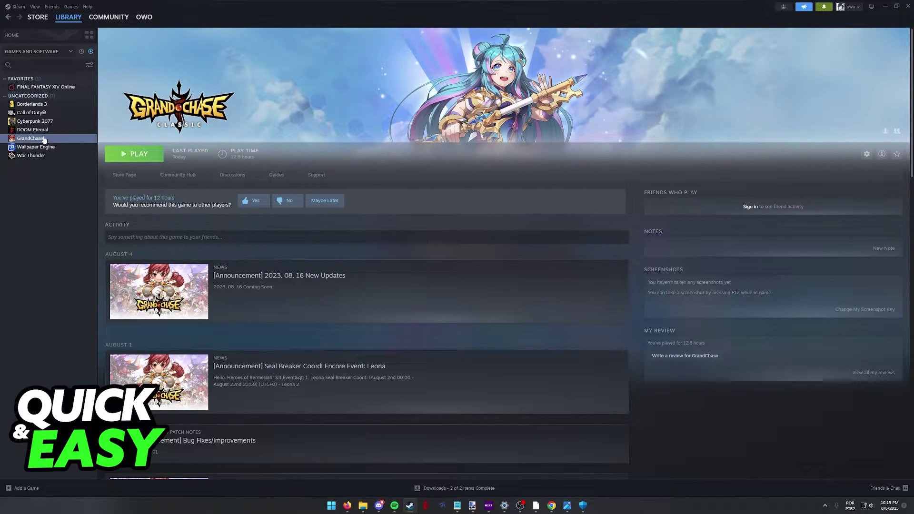
right_click(40, 140)
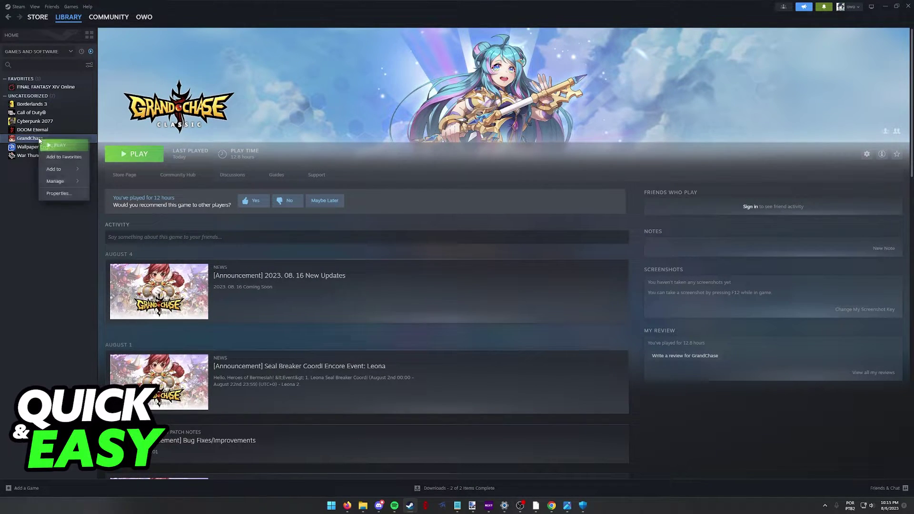
- View GrandChase's Installed Files properties, including Verify integrity of game files, then close them
click(59, 193)
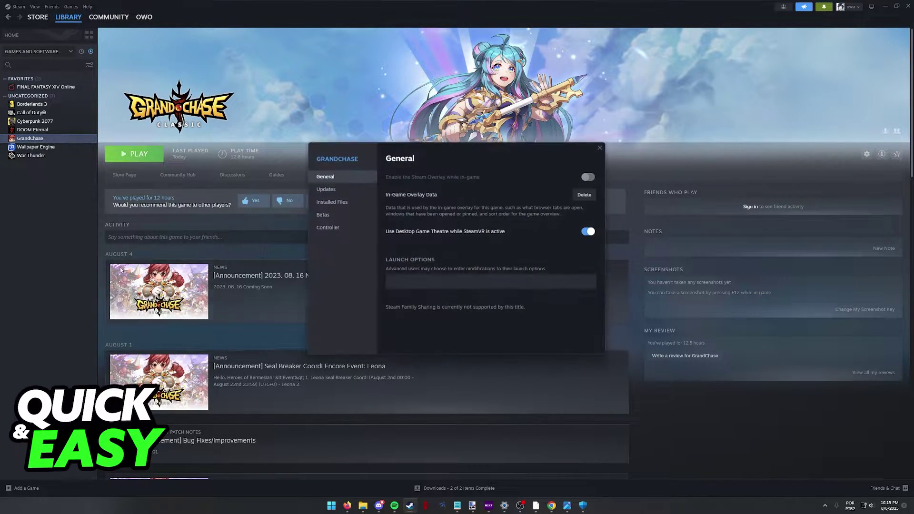
click(320, 206)
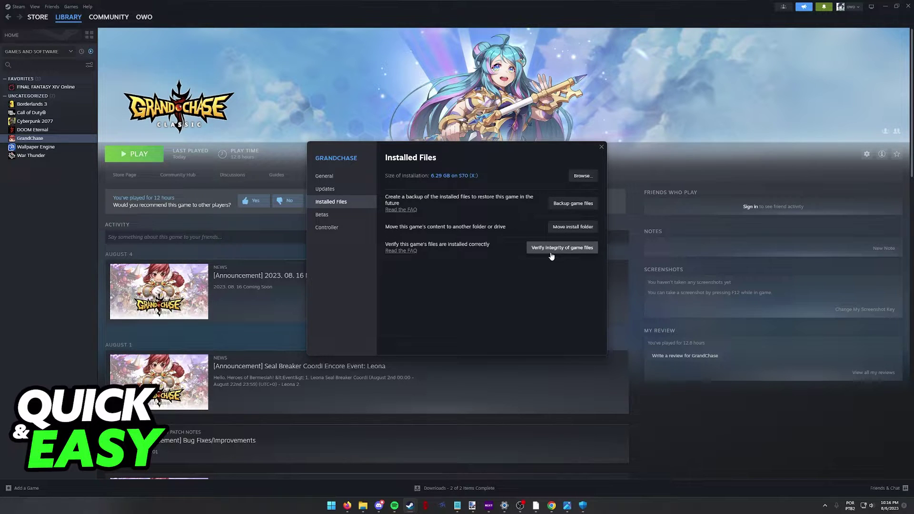
click(601, 147)
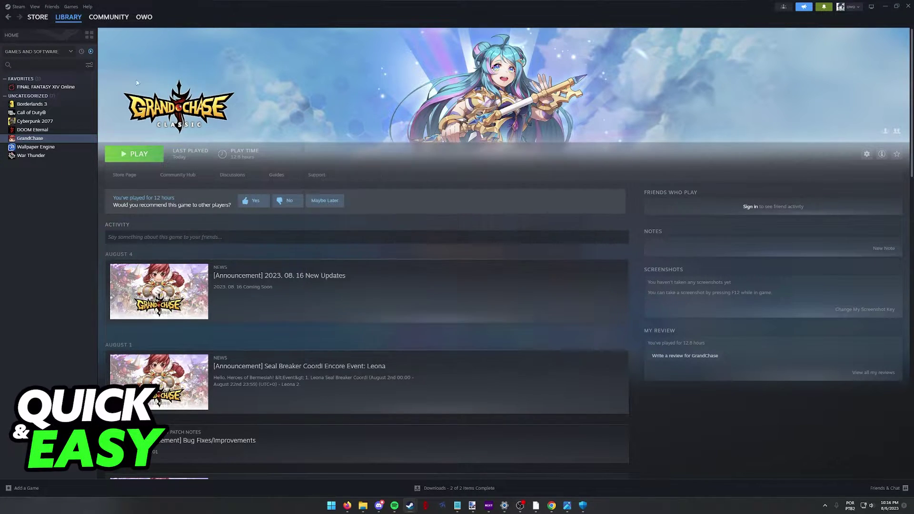
- Go back to the Hearts of Iron IV store page, scrolled to the top
click(38, 17)
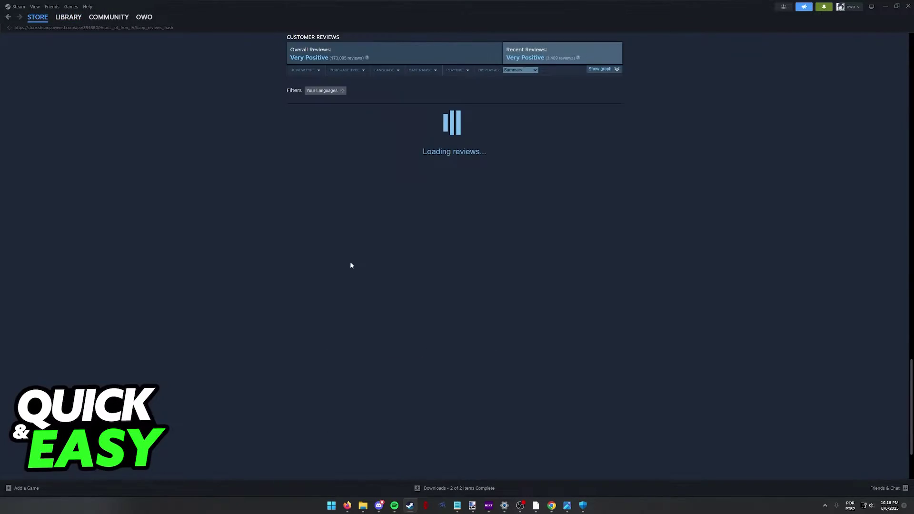
scroll(334, 229, up, 8)
scroll(315, 252, up, 15)
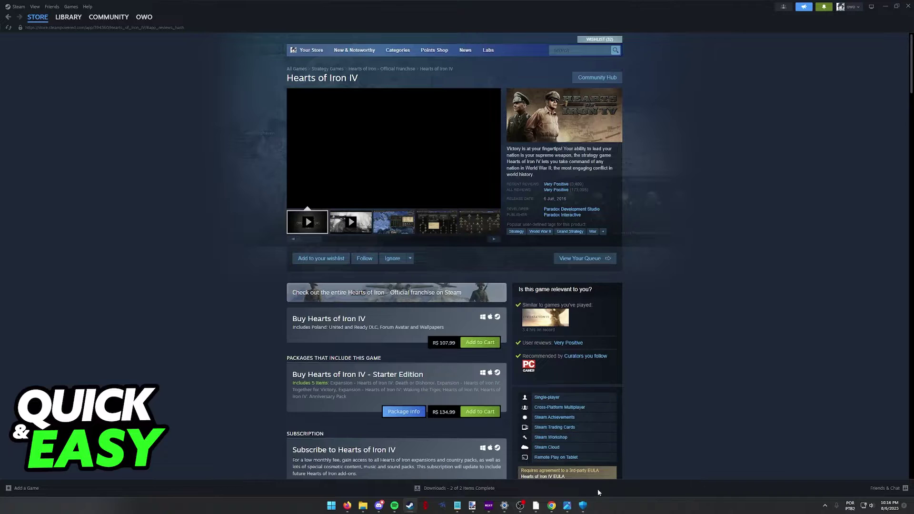
- Open Windows Security and reach Firewall & network protection, showing domain, private and public firewalls on
click(583, 505)
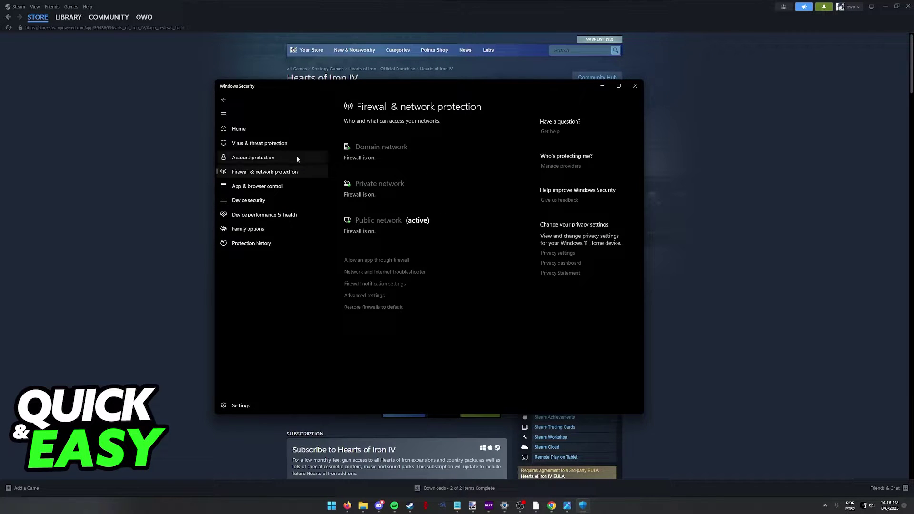
click(270, 130)
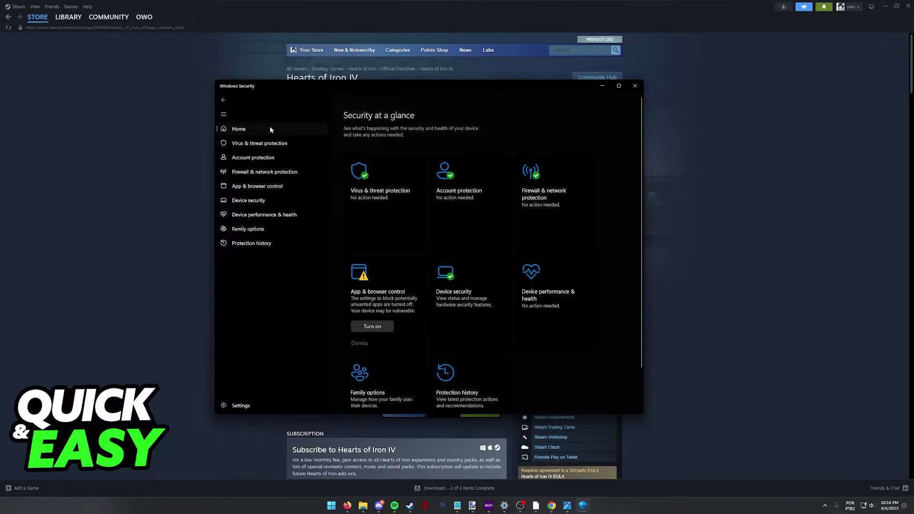
click(239, 174)
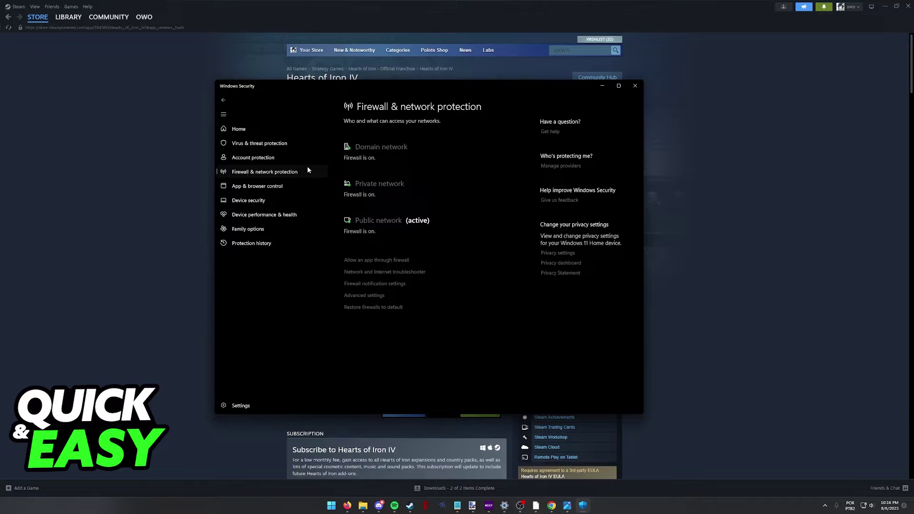
- Scroll through the apps allowed through Windows Defender Firewall, then close that list and Windows Security
click(379, 263)
scroll(342, 308, down, 3)
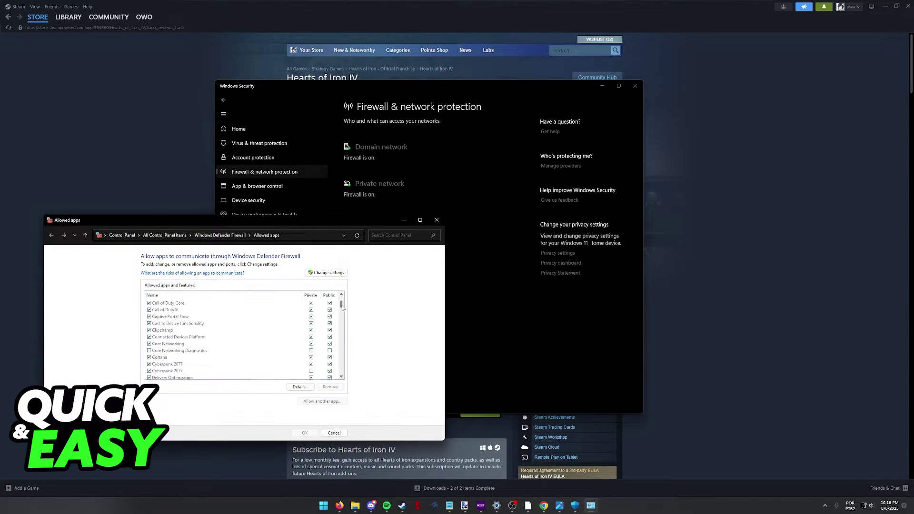
scroll(342, 311, up, 3)
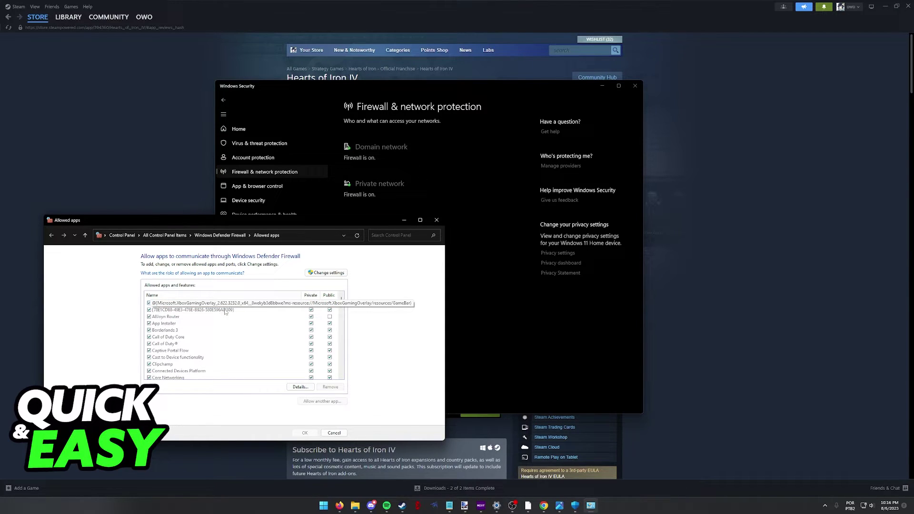
click(436, 219)
click(635, 87)
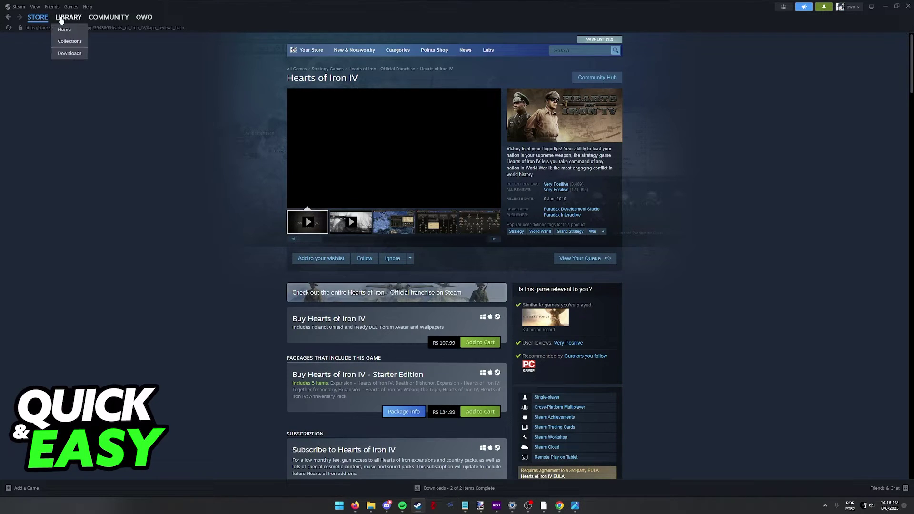
- Return to the top of the Hearts of Iron IV store page and view a gameplay map screenshot
click(63, 18)
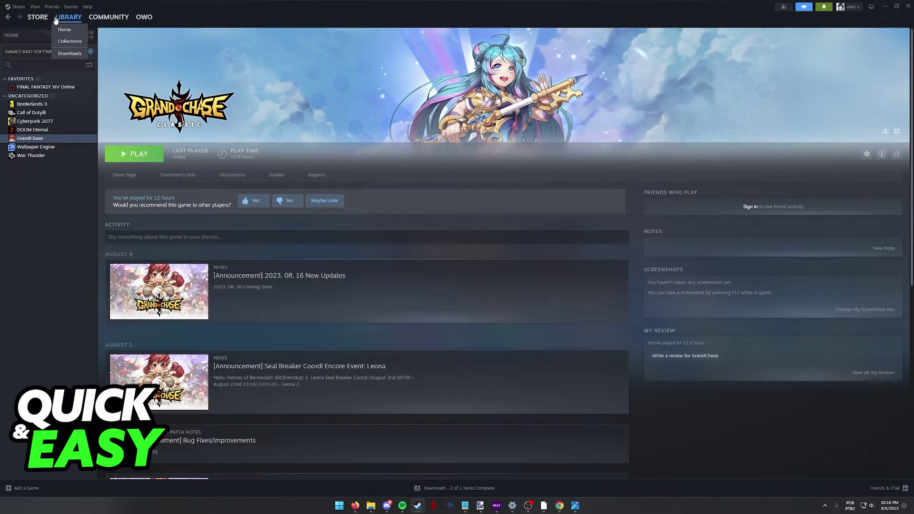
click(37, 17)
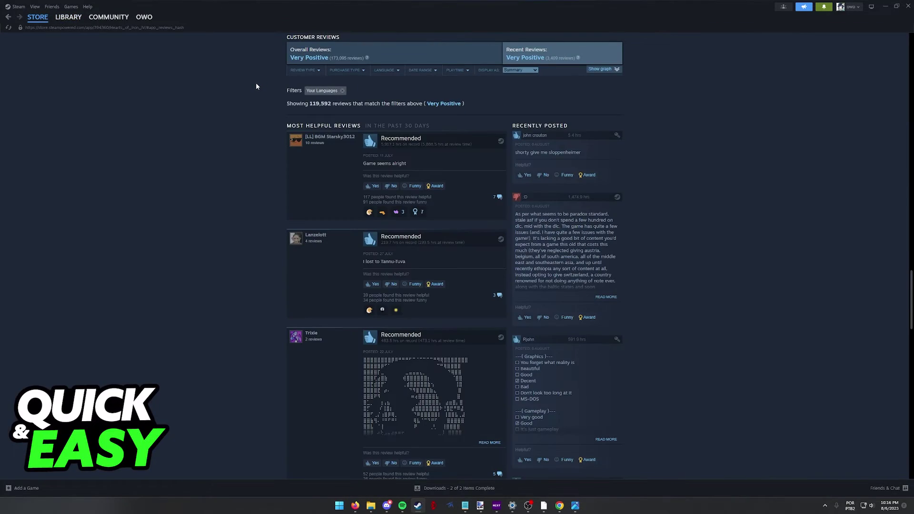
scroll(284, 232, up, 15)
scroll(238, 267, up, 20)
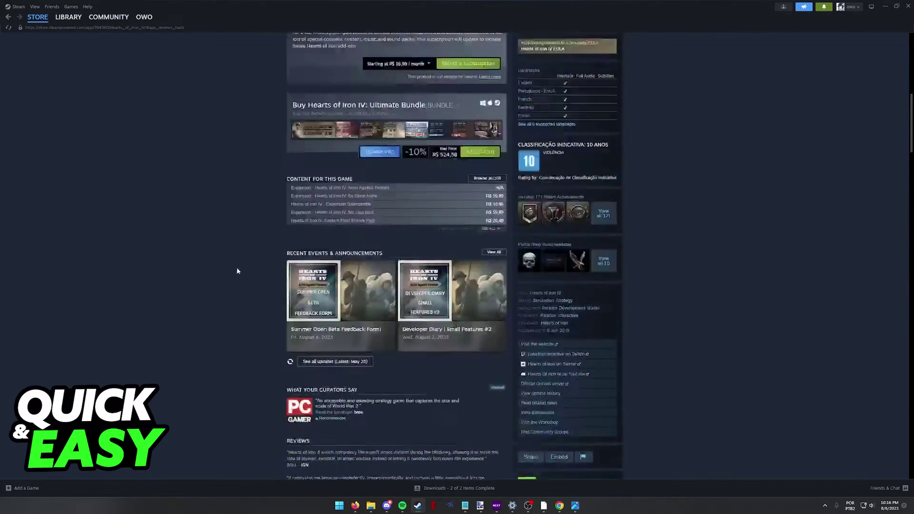
click(393, 226)
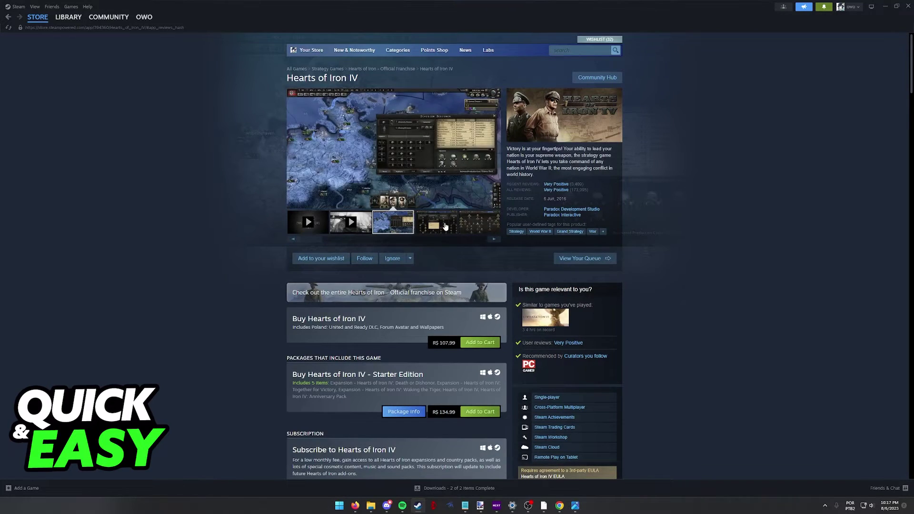